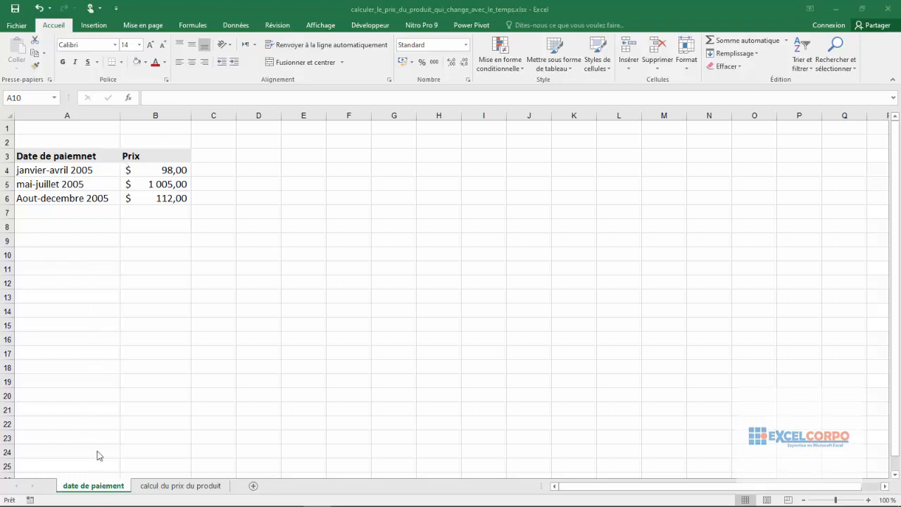
Correct the mai-juillet 2005 price in B5 of the date de paiement sheet to 105
{"action": "left_click", "coordinate": [62, 116]}
{"action": "left_click", "coordinate": [152, 116]}
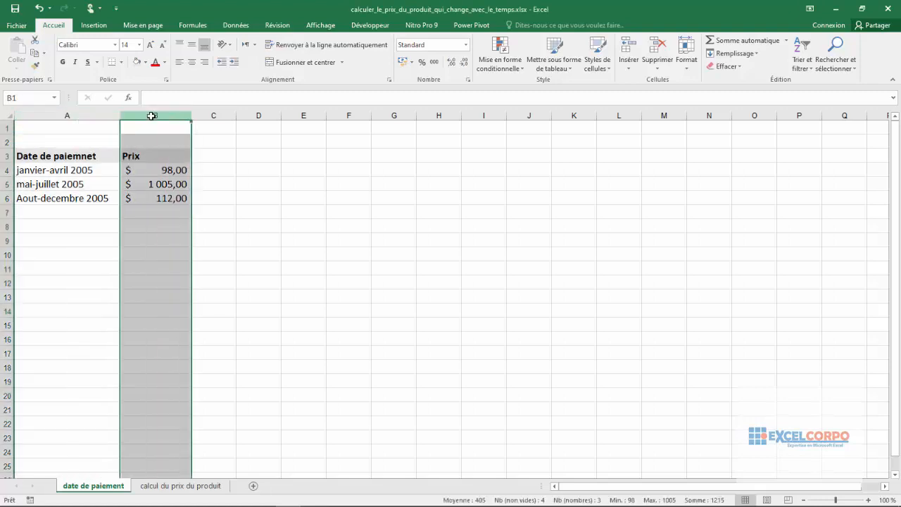
{"action": "left_click", "coordinate": [48, 170]}
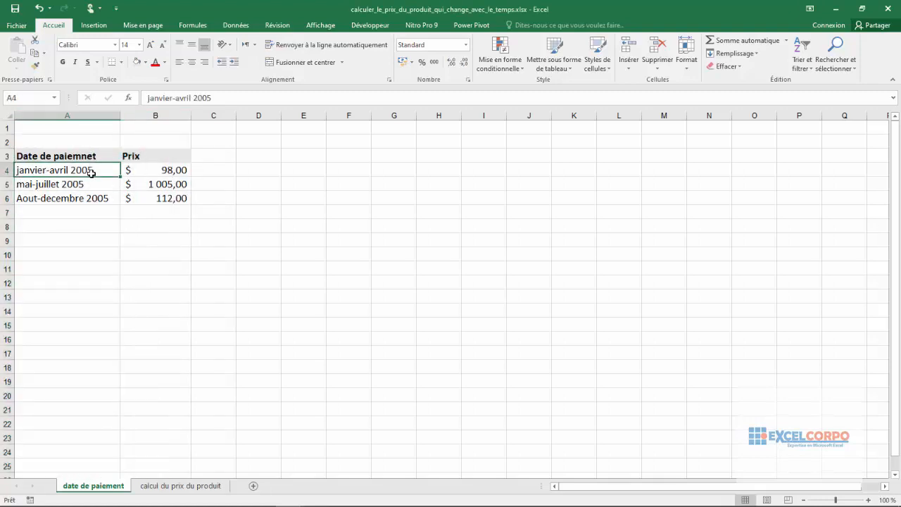
{"action": "left_click", "coordinate": [167, 170]}
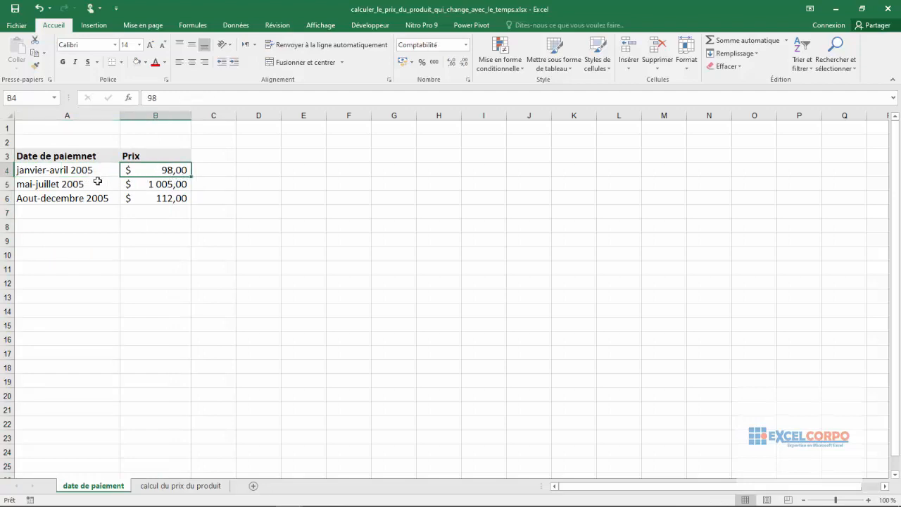
{"action": "left_click", "coordinate": [47, 184]}
{"action": "left_click", "coordinate": [162, 184]}
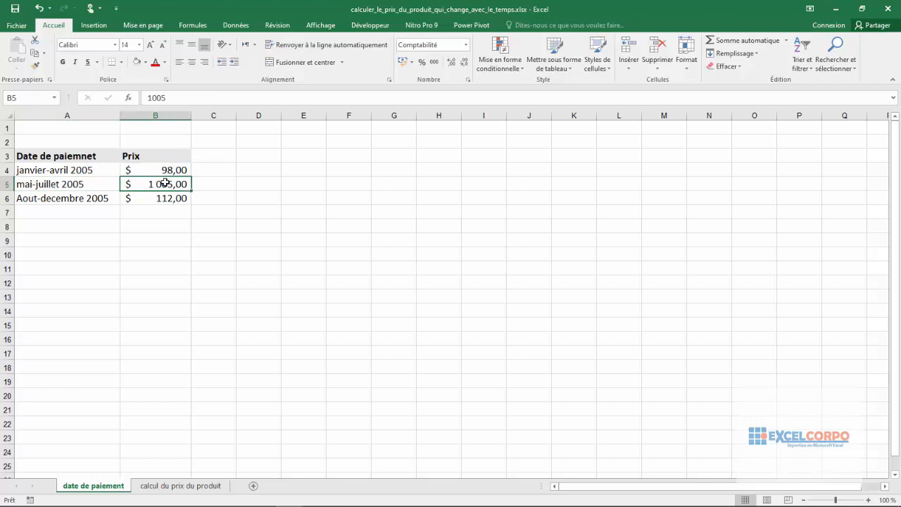
{"action": "left_click", "coordinate": [161, 101]}
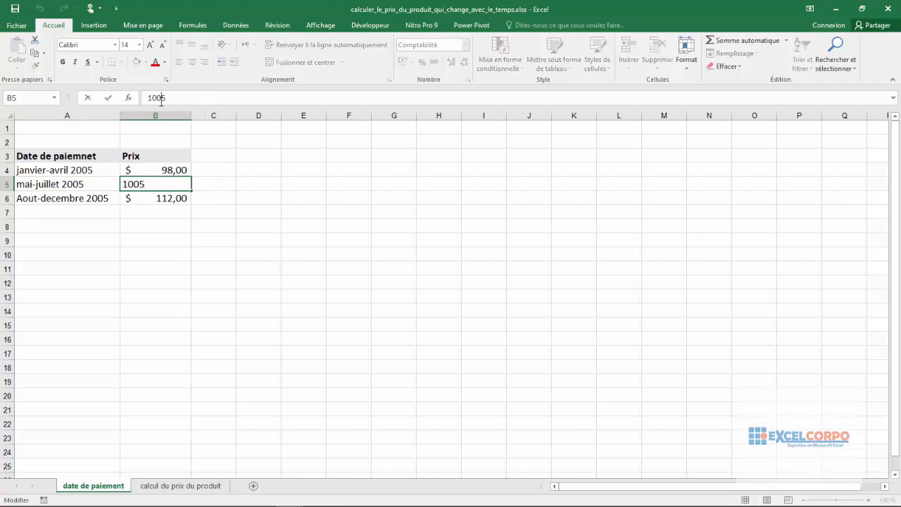
{"action": "key", "text": "BackSpace"}
{"action": "key", "text": "Return"}
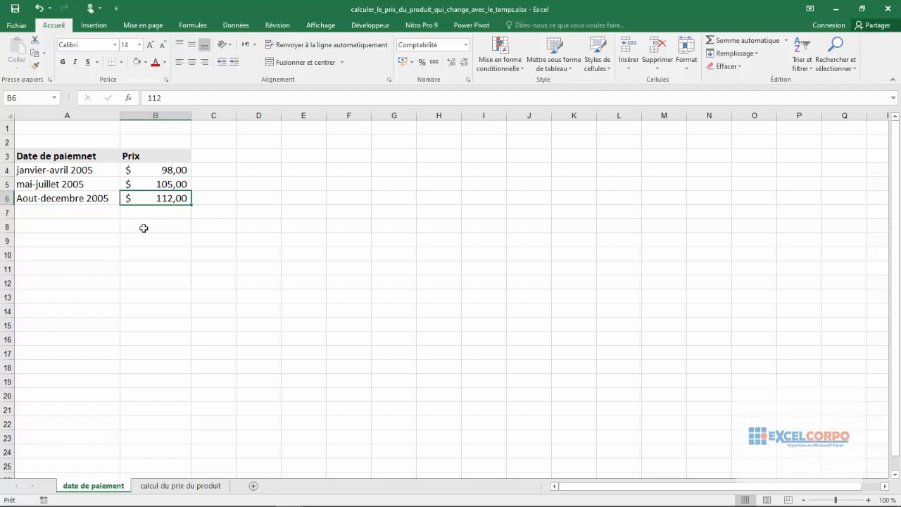
Compare the date and price rows of calcul du prix du produit with the payment periods sheet, and review the lookup dates in B8:B11
{"action": "left_click", "coordinate": [182, 486]}
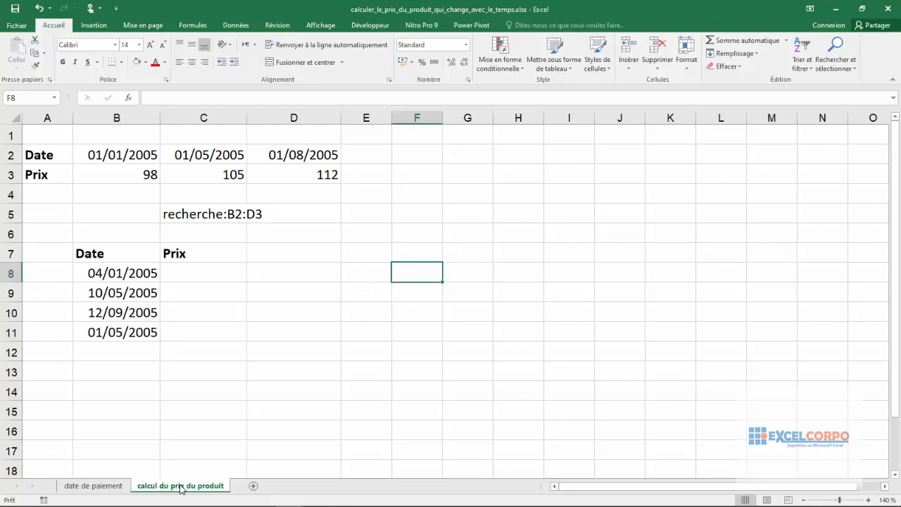
{"action": "left_click", "coordinate": [11, 166]}
{"action": "left_click", "coordinate": [10, 154]}
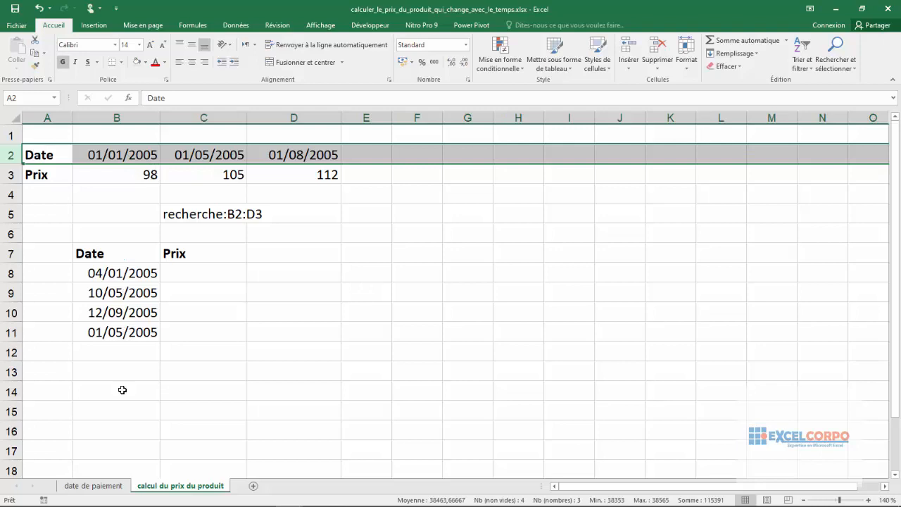
{"action": "left_click", "coordinate": [85, 486]}
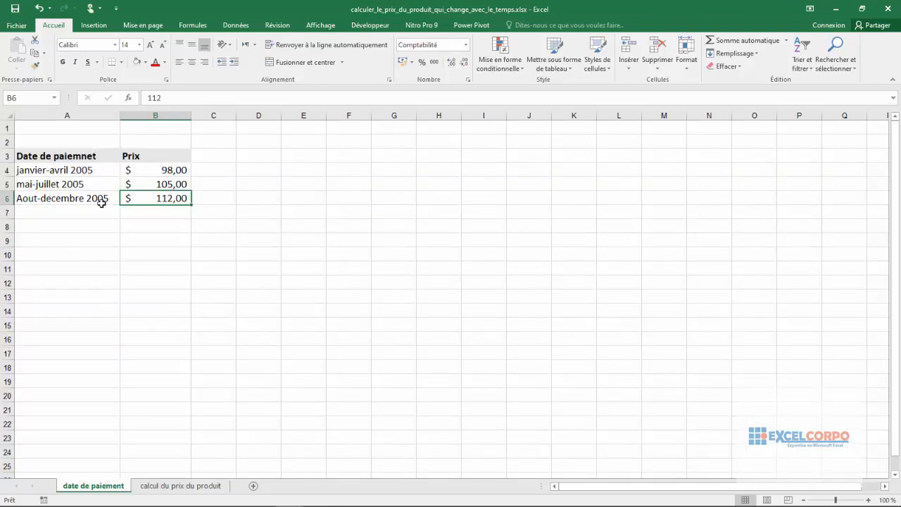
{"action": "left_click", "coordinate": [146, 486]}
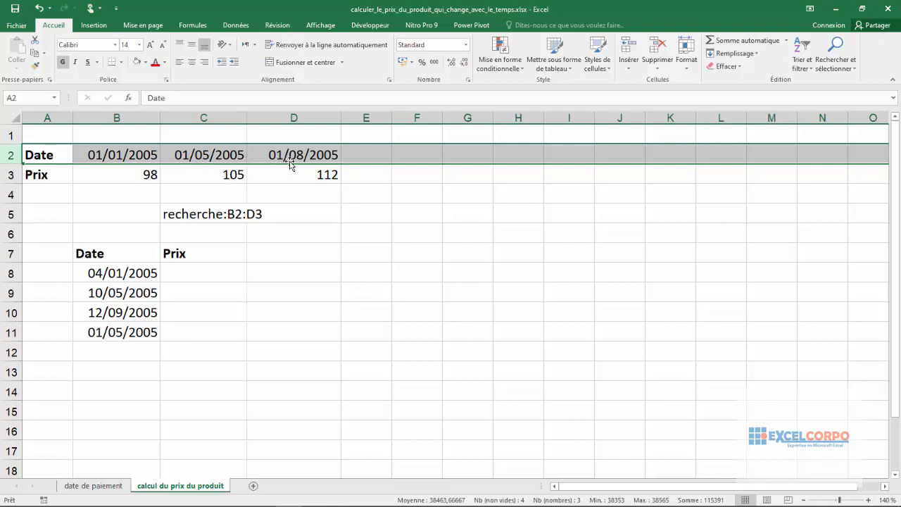
{"action": "left_click_drag", "start_coordinate": [352, 156], "coordinate": [315, 179]}
{"action": "left_click", "coordinate": [314, 180]}
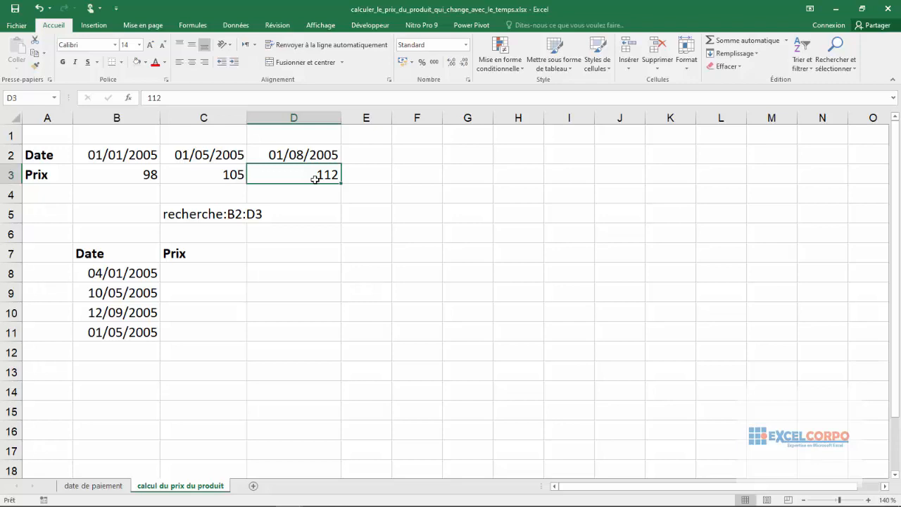
{"action": "left_click", "coordinate": [124, 271]}
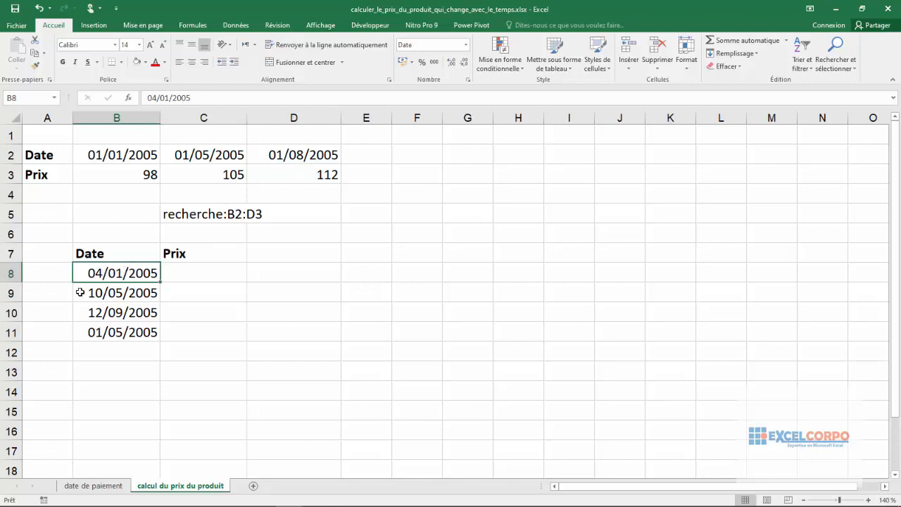
{"action": "left_click", "coordinate": [116, 290]}
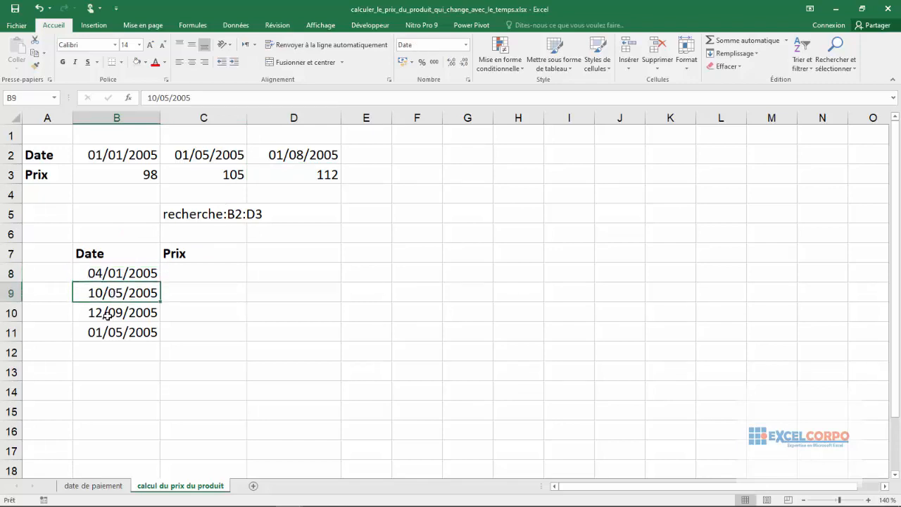
{"action": "left_click", "coordinate": [107, 313]}
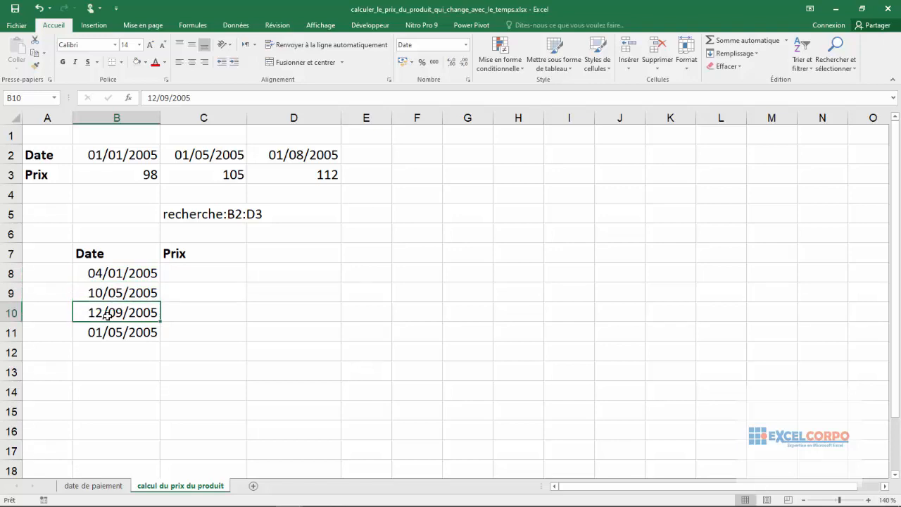
{"action": "left_click", "coordinate": [114, 333]}
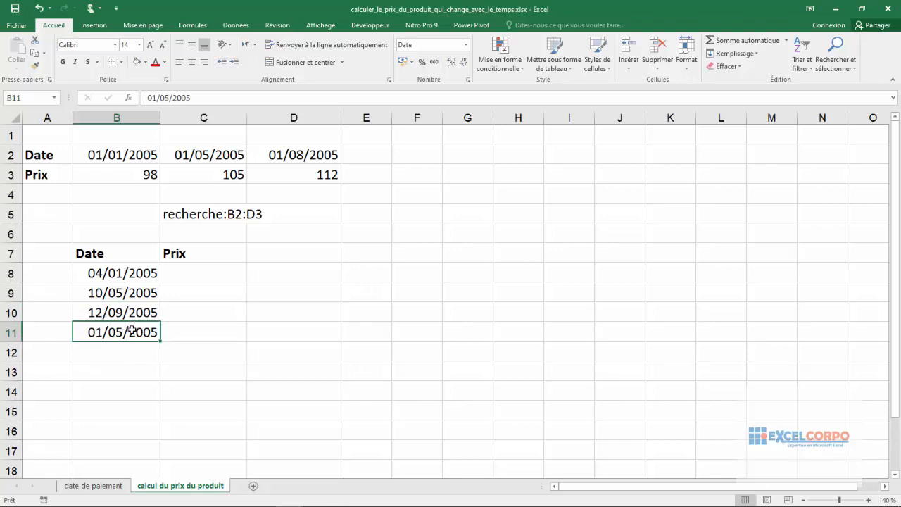
{"action": "left_click", "coordinate": [201, 274]}
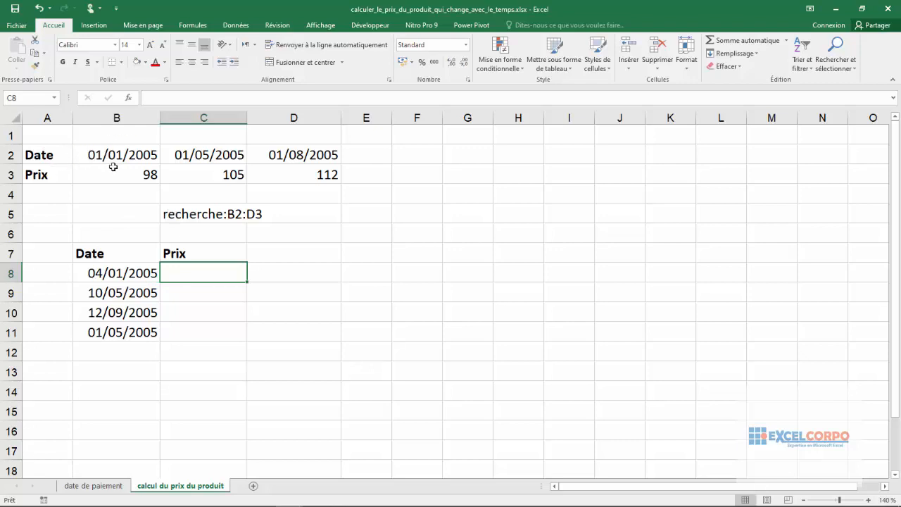
{"action": "left_click", "coordinate": [12, 173]}
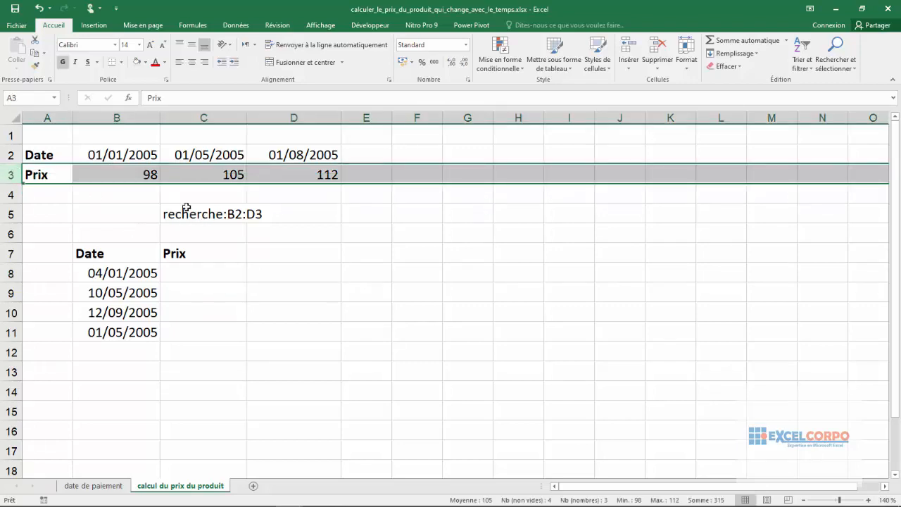
{"action": "left_click_drag", "start_coordinate": [173, 211], "coordinate": [250, 217]}
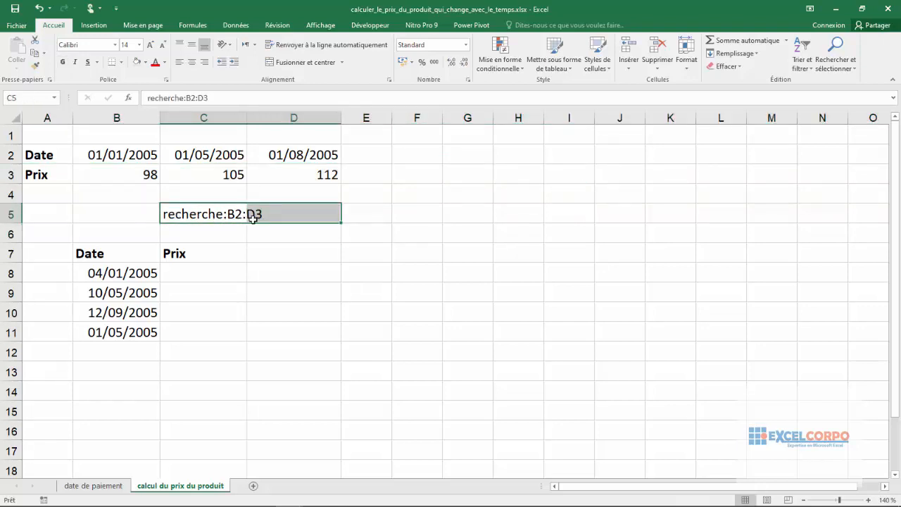
Name the date and price range B2:D3 "recherche"
{"action": "left_click", "coordinate": [134, 155]}
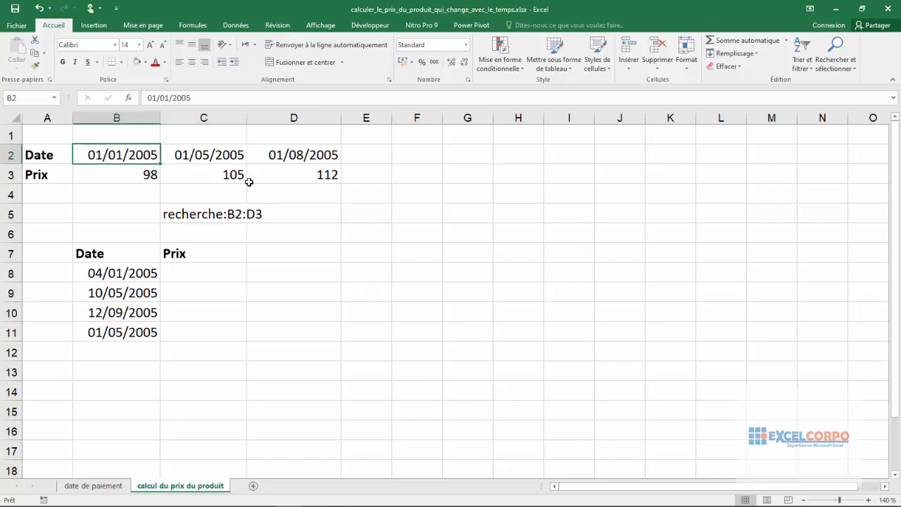
{"action": "left_click", "coordinate": [331, 174], "text": "shift"}
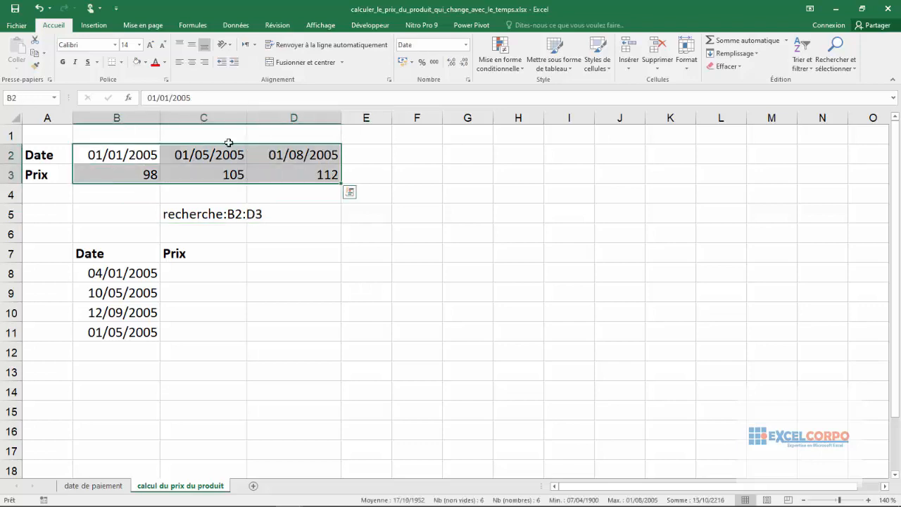
{"action": "left_click", "coordinate": [35, 95]}
{"action": "type", "text": "recherche"}
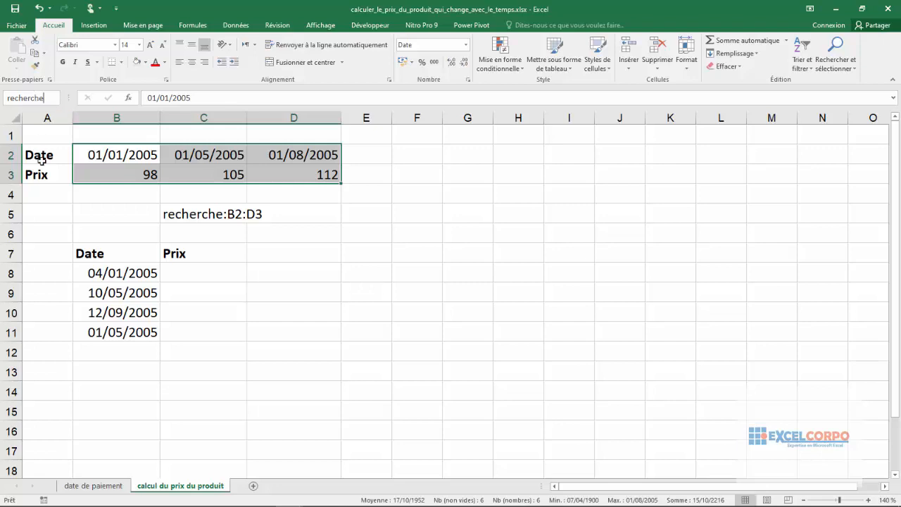
{"action": "key", "text": "Return"}
Enter the formula =RECHERCHEH(B8;recherche;2;VRAI) in C8 to look up the price for the first date
{"action": "left_click", "coordinate": [202, 274]}
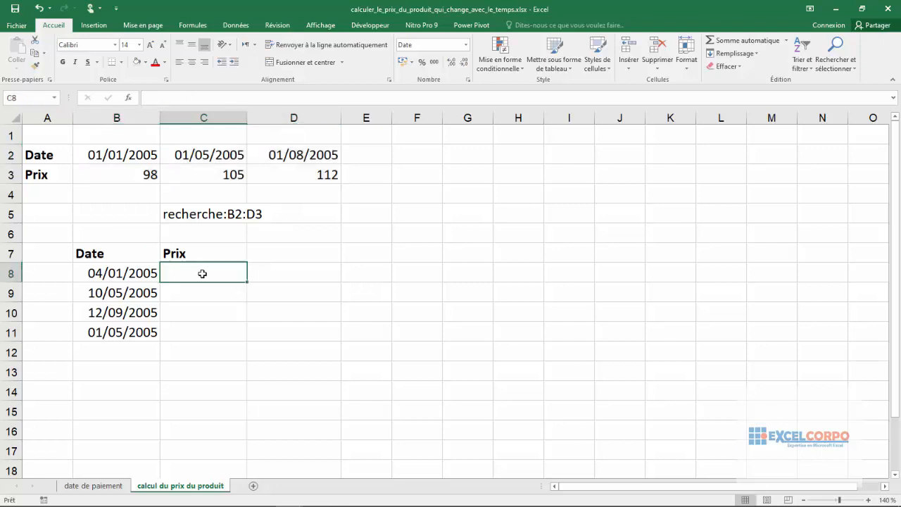
{"action": "type", "text": "="}
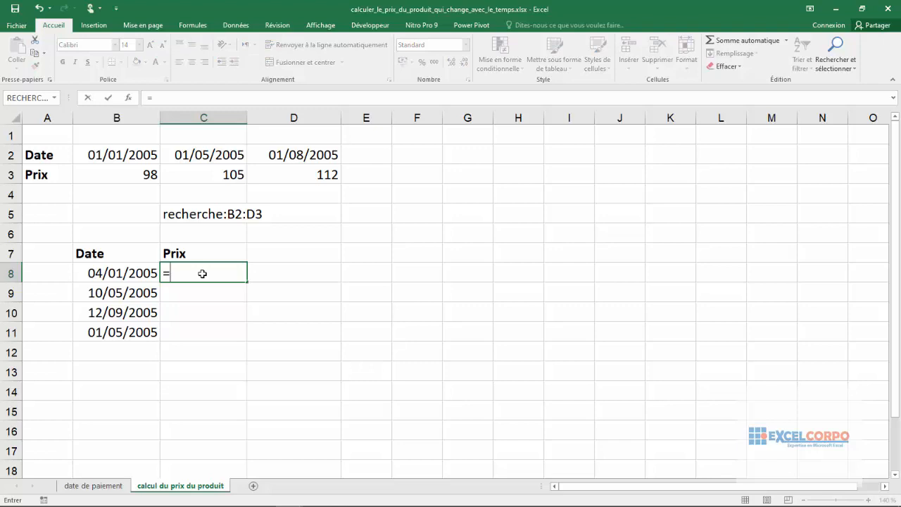
{"action": "type", "text": "rech"}
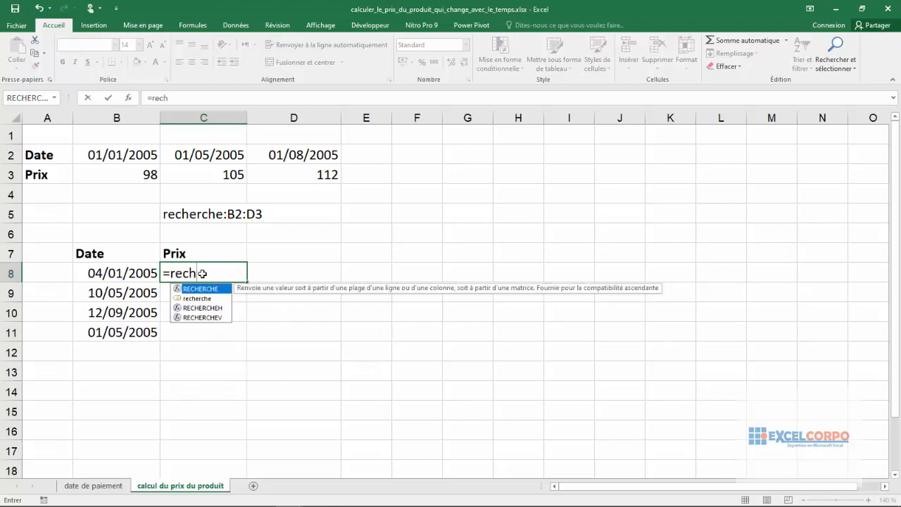
{"action": "double_click", "coordinate": [213, 309]}
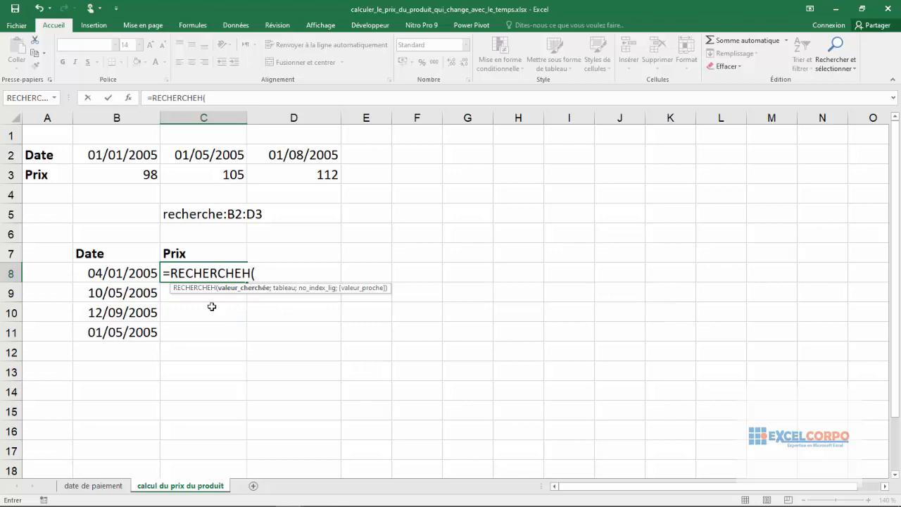
{"action": "left_click", "coordinate": [133, 278]}
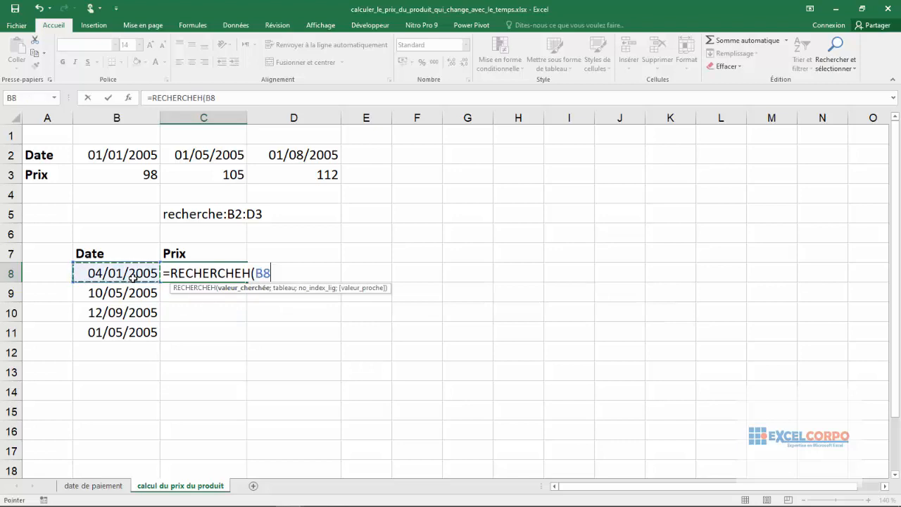
{"action": "type", "text": ";"}
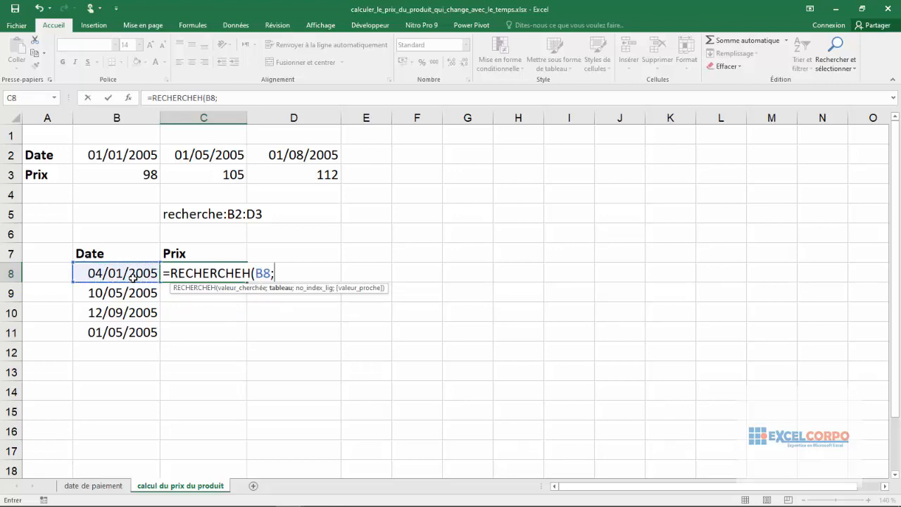
{"action": "type", "text": "re"}
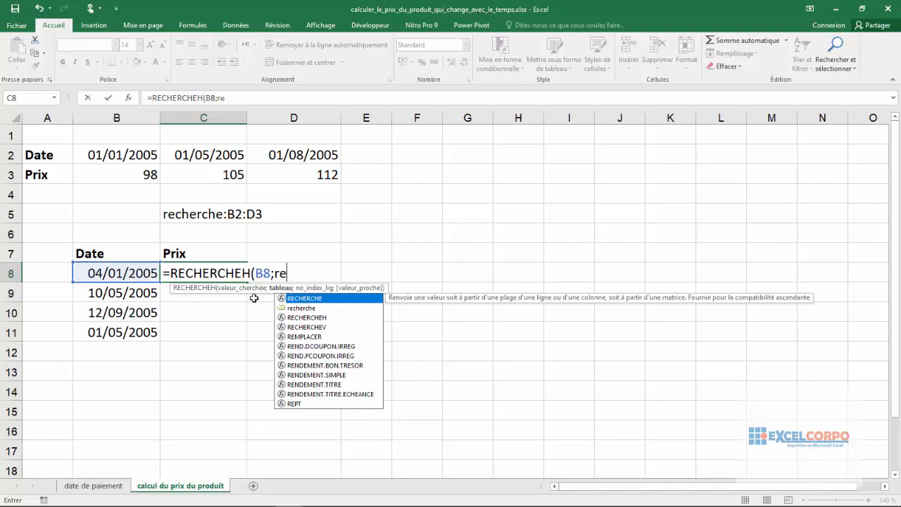
{"action": "double_click", "coordinate": [301, 308]}
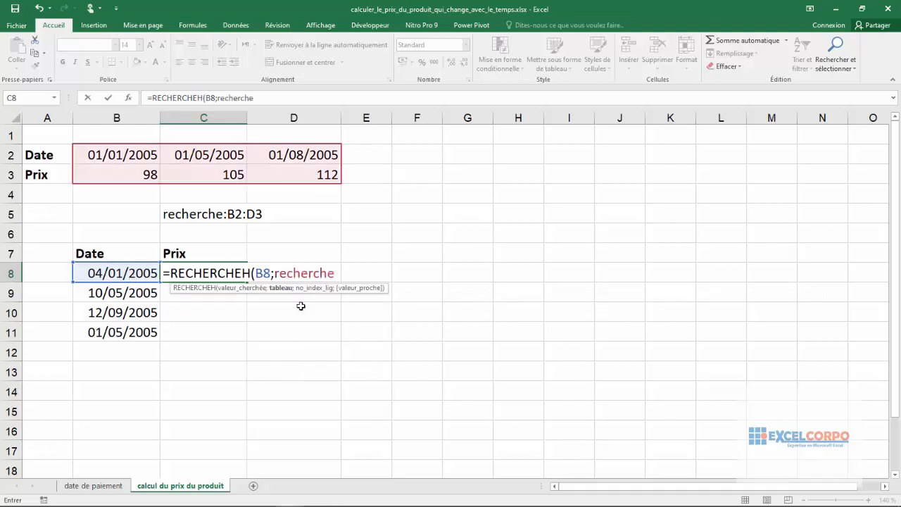
{"action": "type", "text": ";2"}
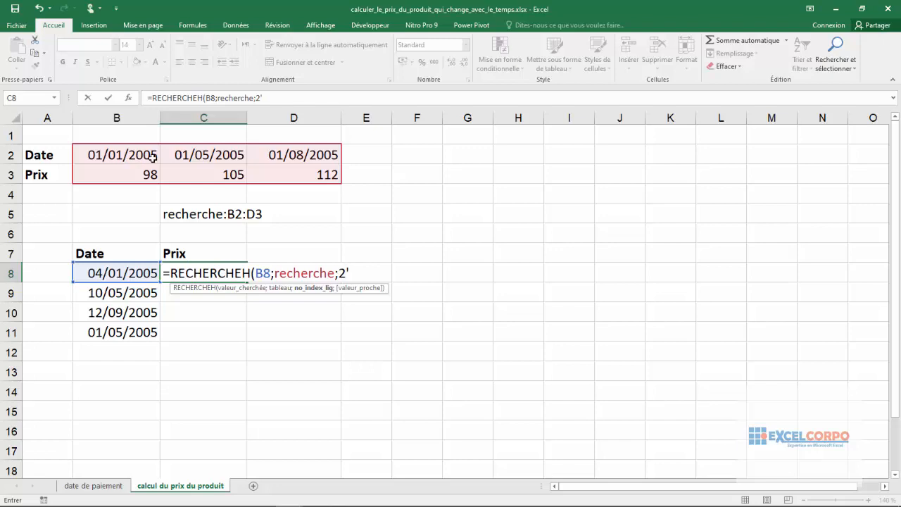
{"action": "type", "text": ";"}
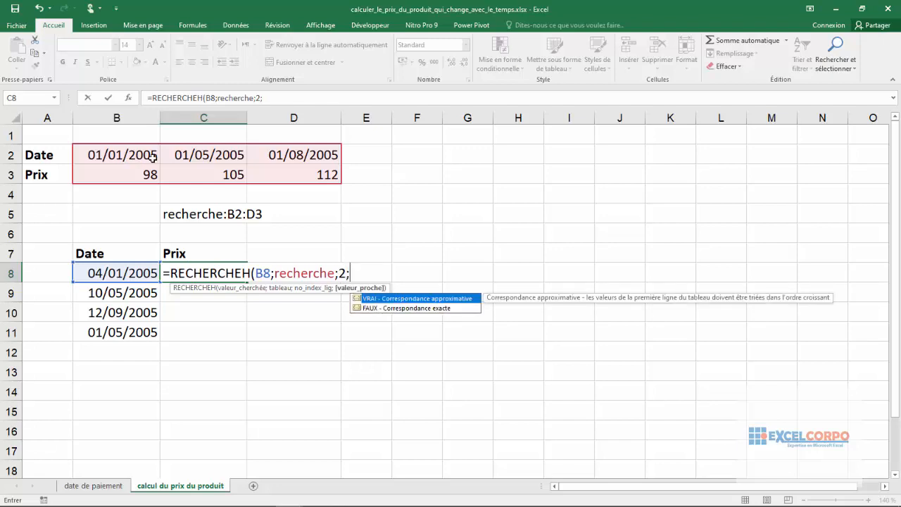
{"action": "type", "text": "v"}
{"action": "double_click", "coordinate": [419, 300]}
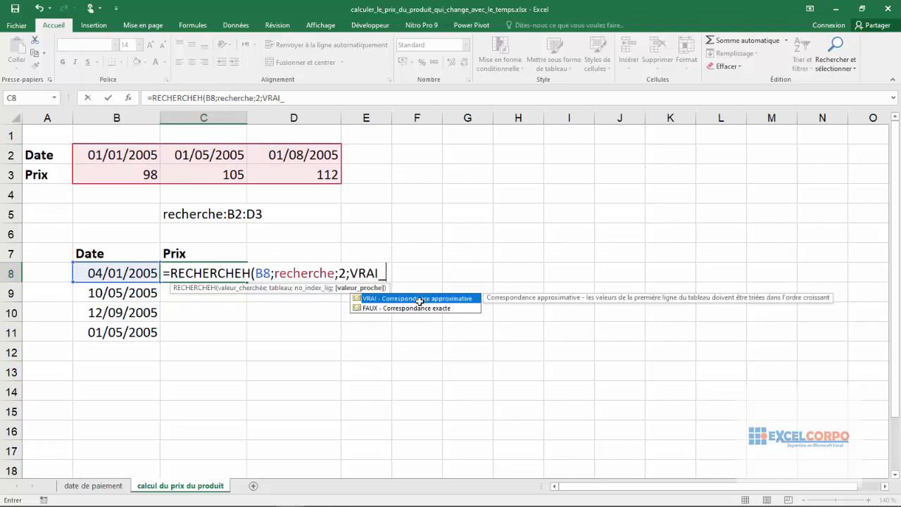
{"action": "type", "text": ")"}
{"action": "key", "text": "Return"}
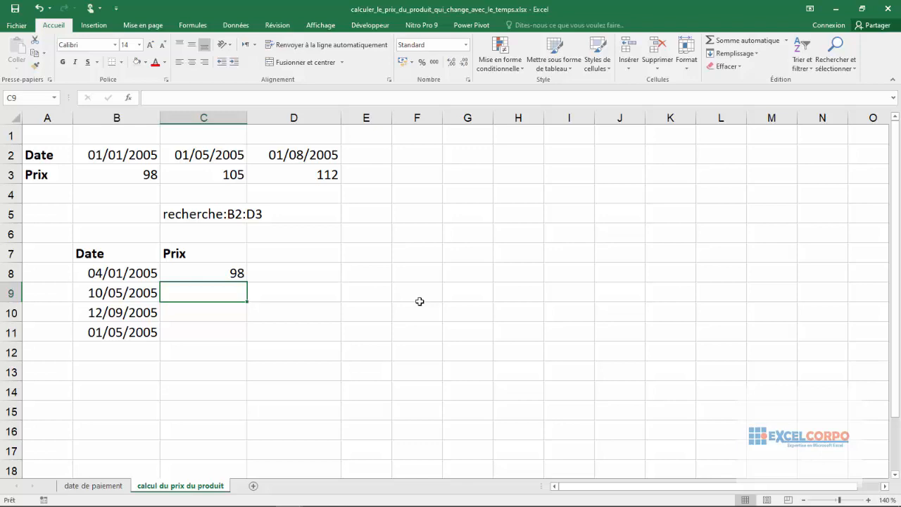
Fill the price lookup formula from C8 down to C11
{"action": "left_click_drag", "start_coordinate": [148, 156], "coordinate": [331, 181]}
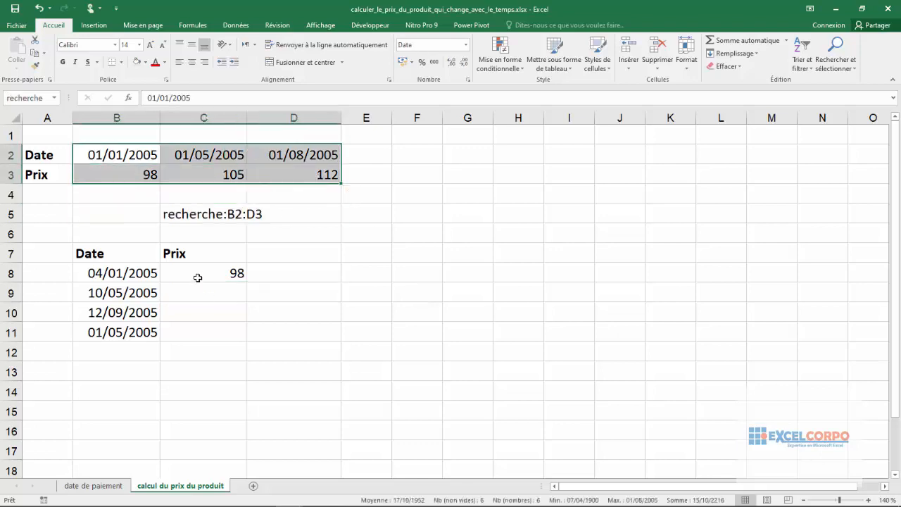
{"action": "left_click", "coordinate": [197, 278]}
{"action": "left_click_drag", "start_coordinate": [246, 282], "coordinate": [240, 331]}
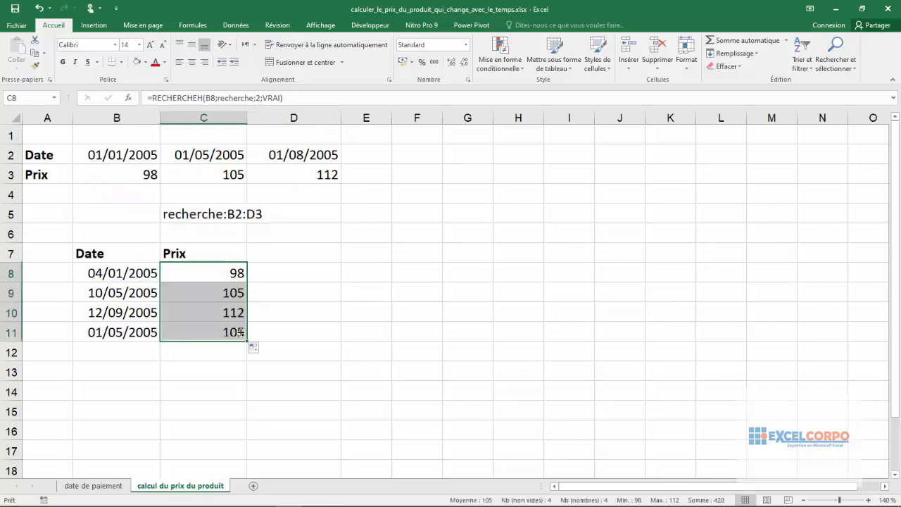
Check the looked-up price in C8 against the date de paiement sheet and the first price in B3
{"action": "left_click", "coordinate": [288, 302]}
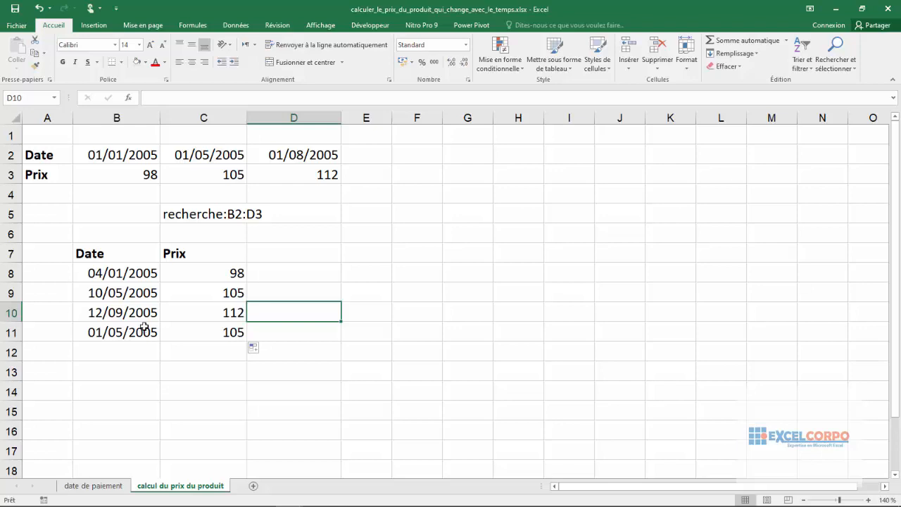
{"action": "left_click", "coordinate": [87, 487]}
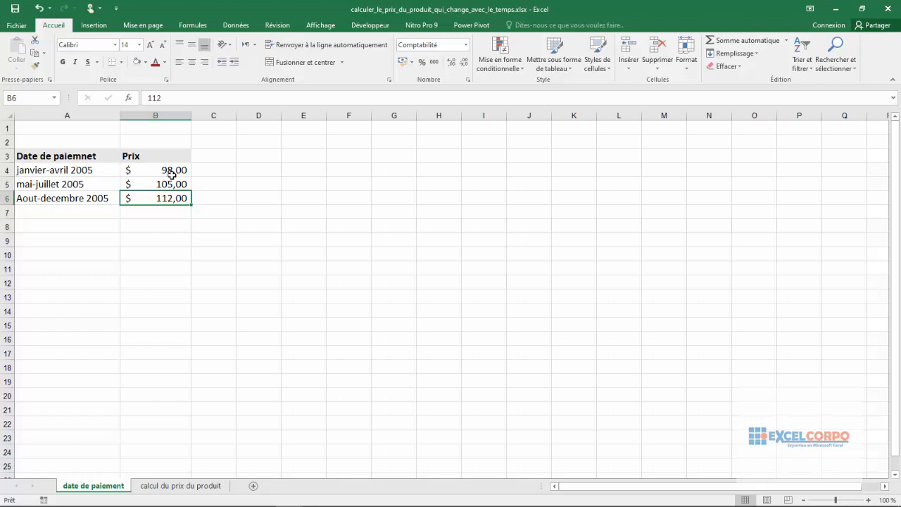
{"action": "left_click", "coordinate": [147, 486]}
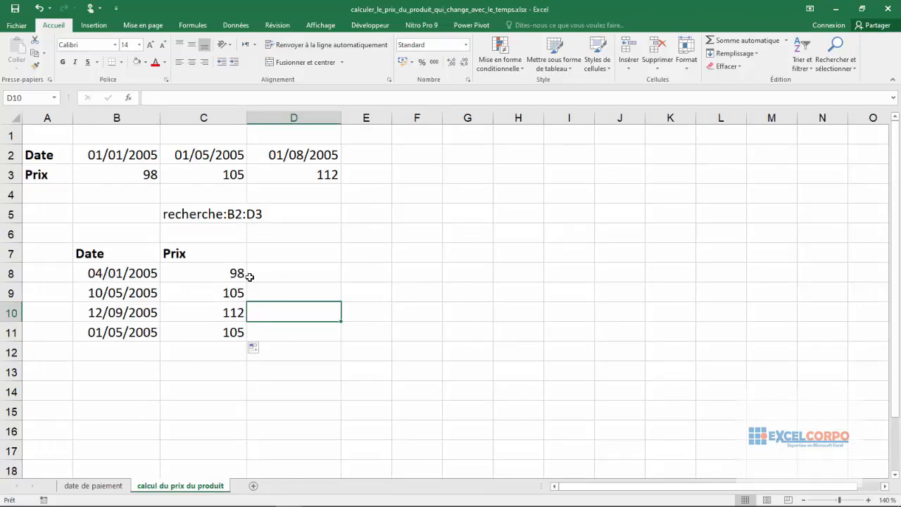
{"action": "left_click", "coordinate": [219, 269]}
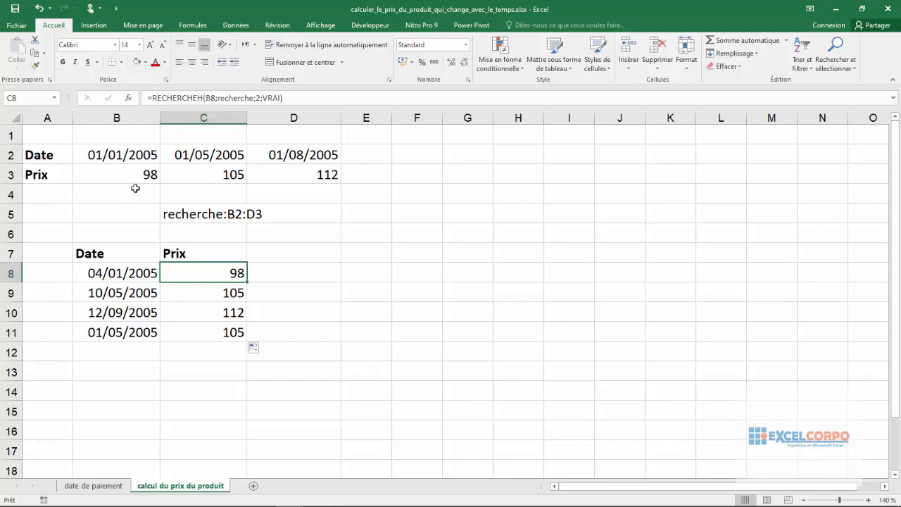
{"action": "left_click", "coordinate": [187, 178]}
{"action": "left_click", "coordinate": [133, 176]}
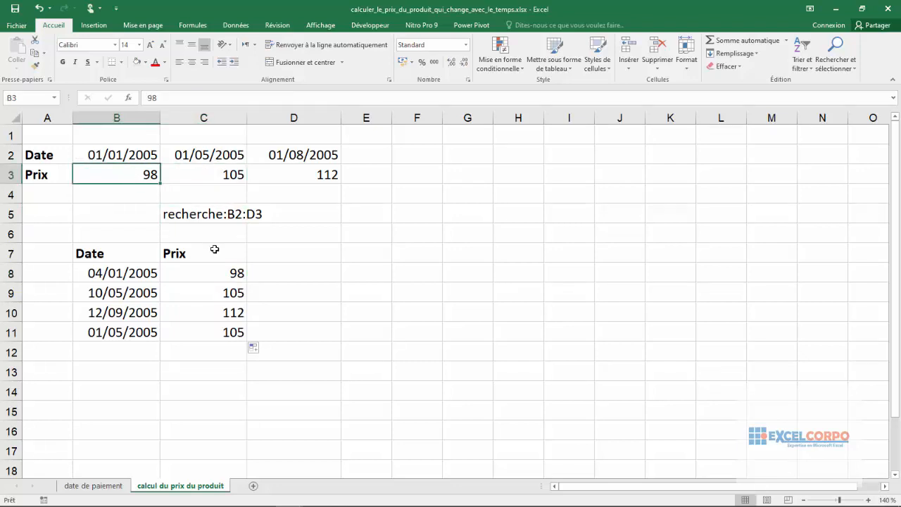
{"action": "left_click", "coordinate": [240, 271]}
{"action": "right_click", "coordinate": [240, 272]}
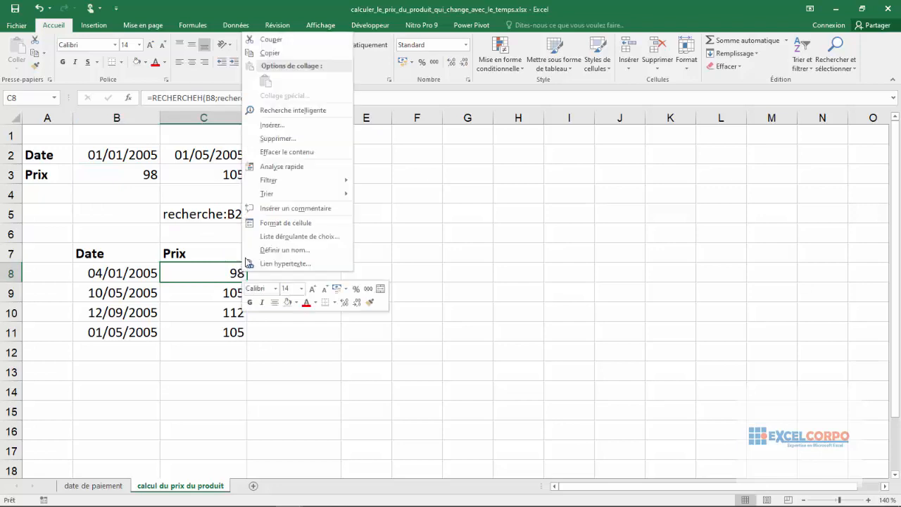
{"action": "key", "text": "Escape"}
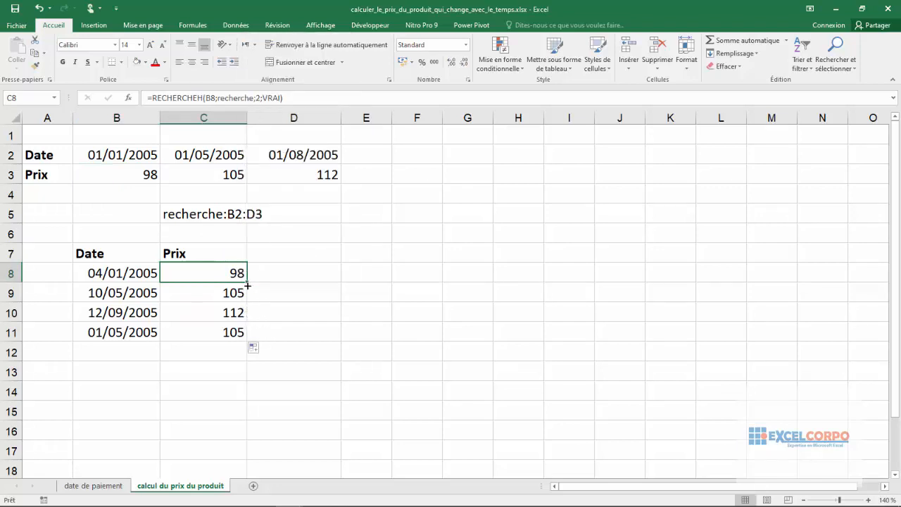
Check the looked-up prices in C9:C11 against the date de paiement sheet and the May and August columns of the price table
{"action": "left_click", "coordinate": [81, 486]}
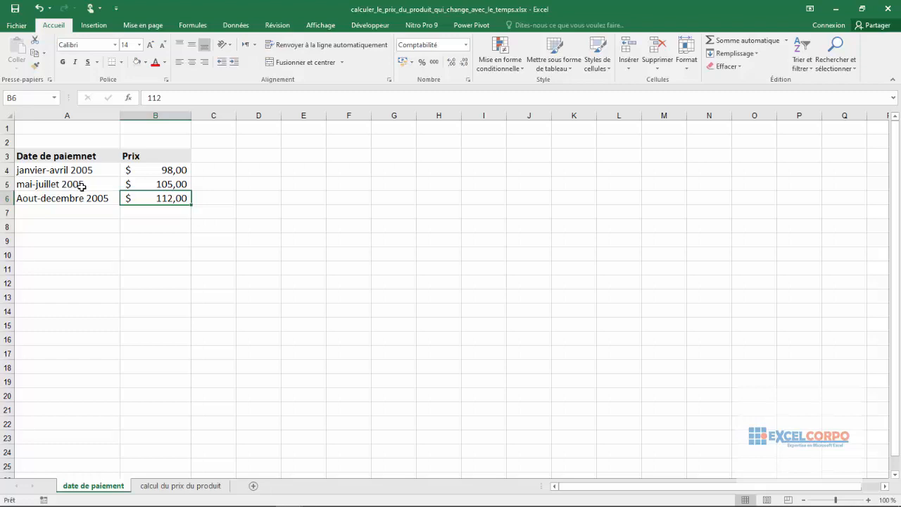
{"action": "left_click", "coordinate": [156, 488]}
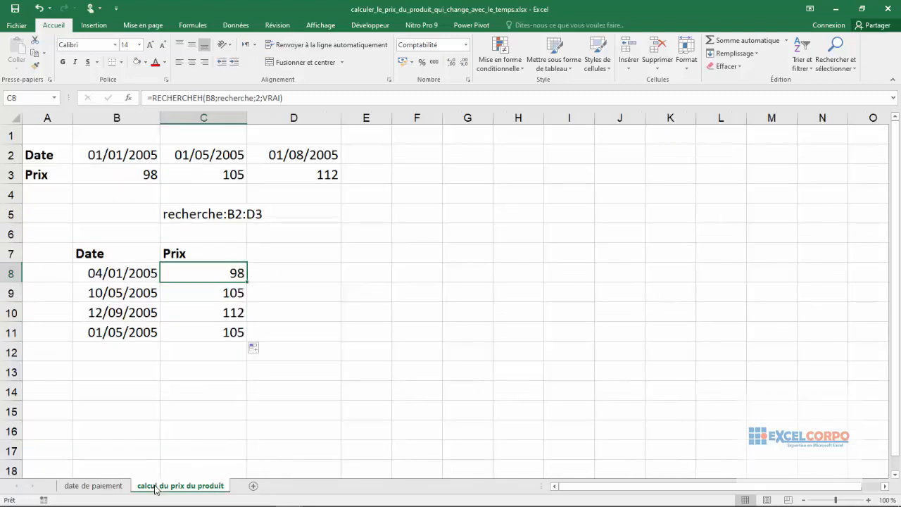
{"action": "left_click", "coordinate": [211, 156]}
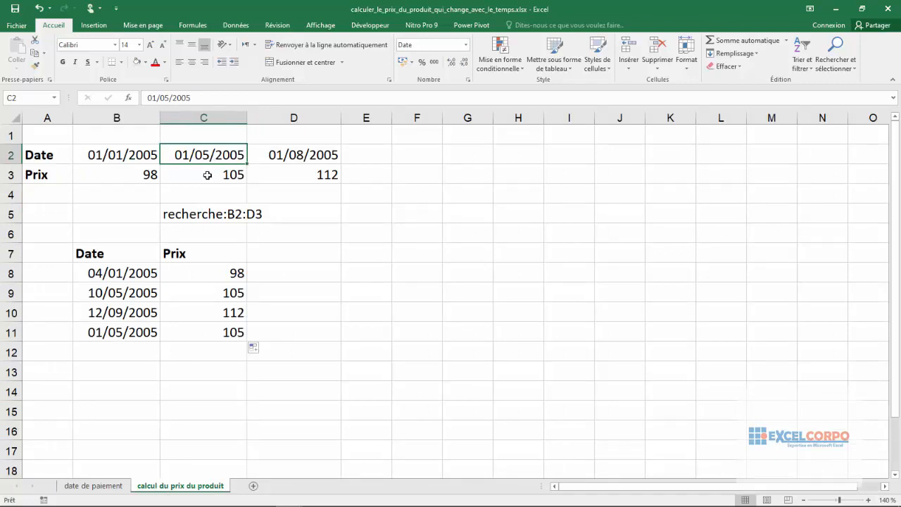
{"action": "left_click", "coordinate": [207, 174]}
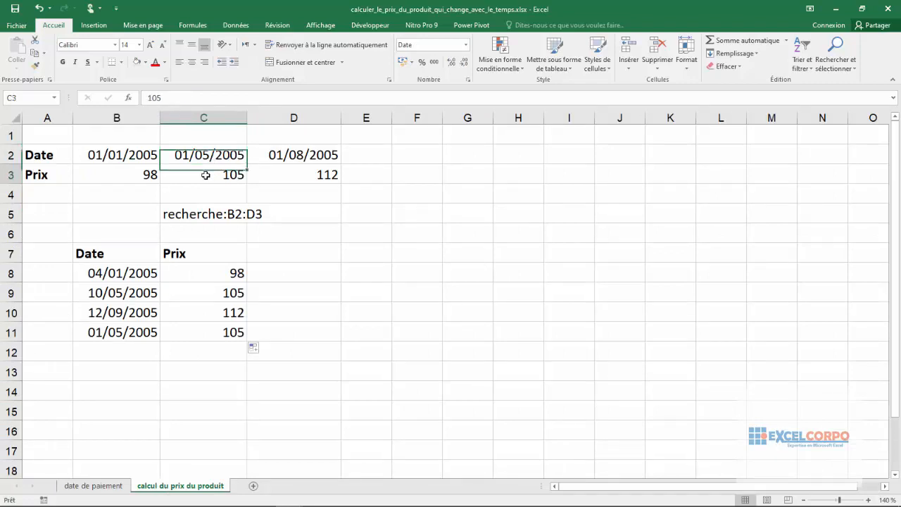
{"action": "left_click", "coordinate": [204, 298]}
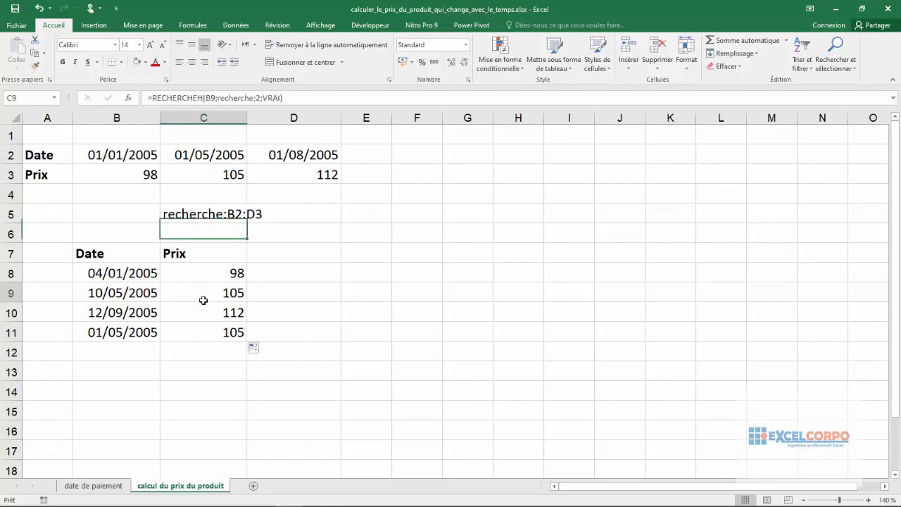
{"action": "left_click", "coordinate": [208, 174]}
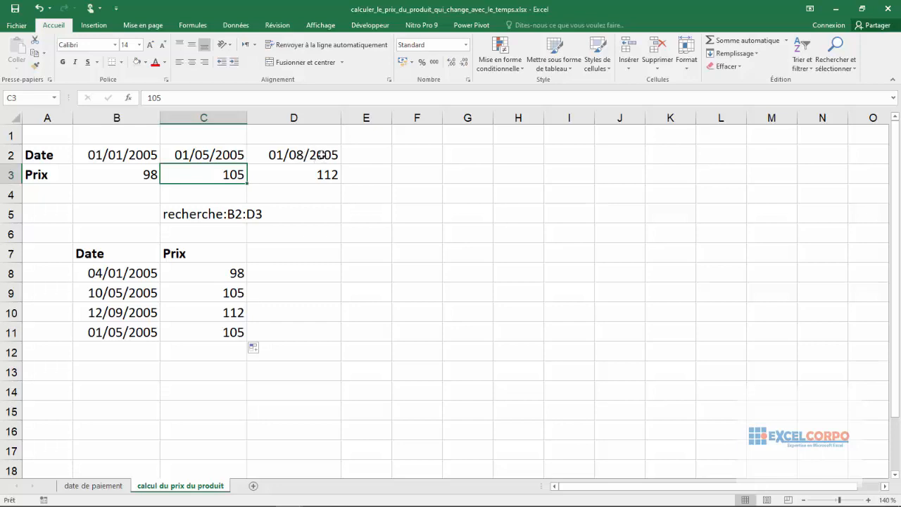
{"action": "left_click", "coordinate": [302, 174]}
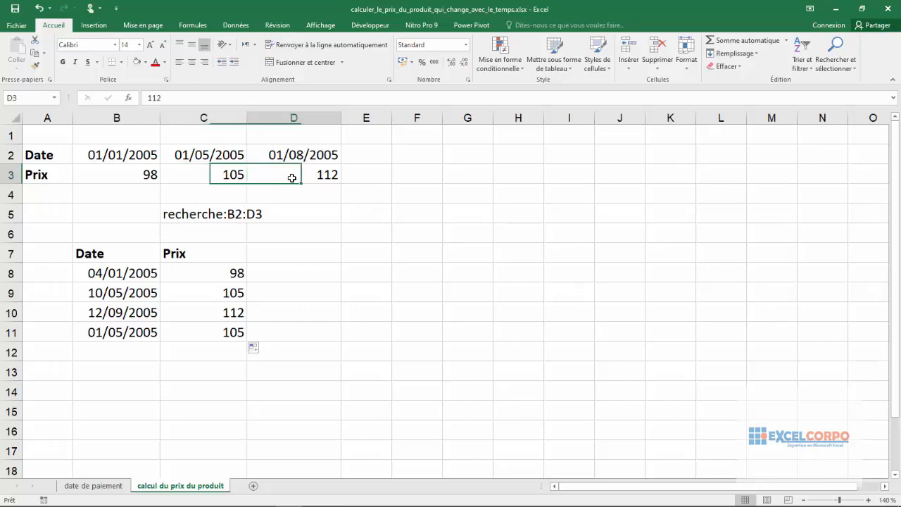
{"action": "left_click", "coordinate": [232, 319]}
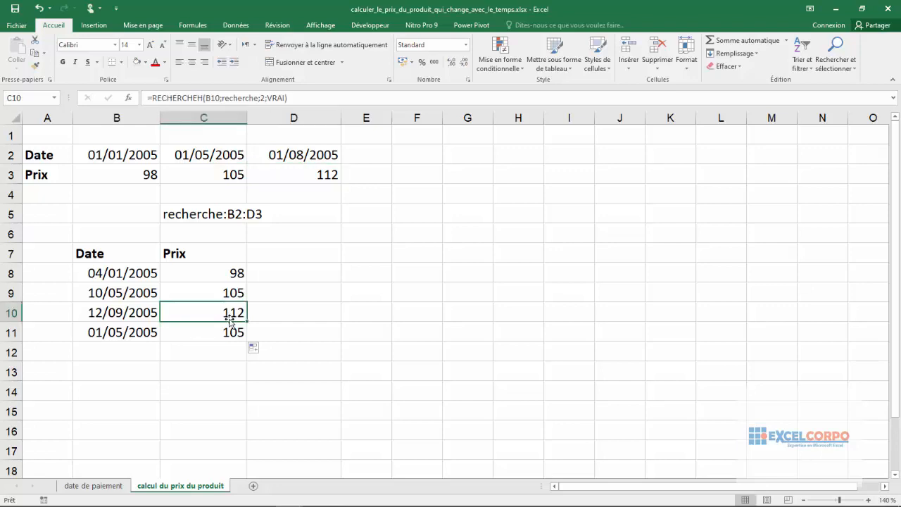
{"action": "left_click", "coordinate": [143, 336]}
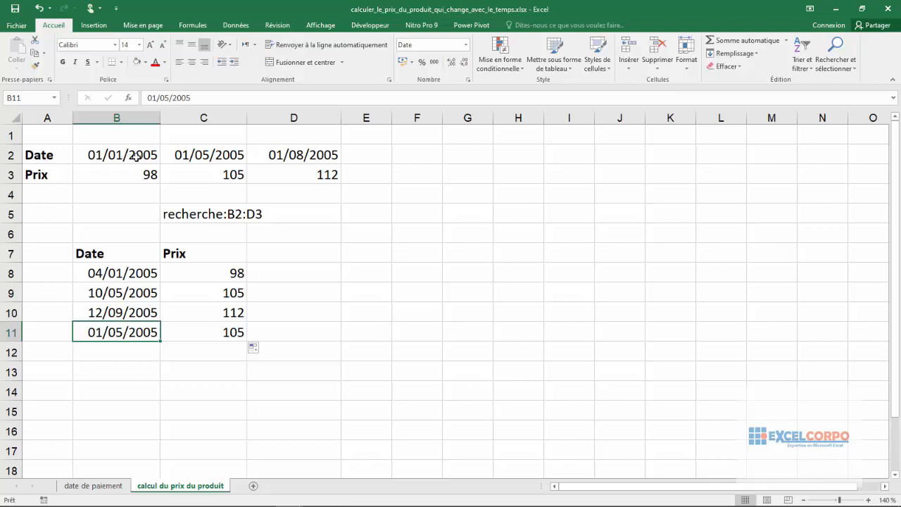
{"action": "left_click", "coordinate": [231, 325]}
{"action": "left_click", "coordinate": [310, 316]}
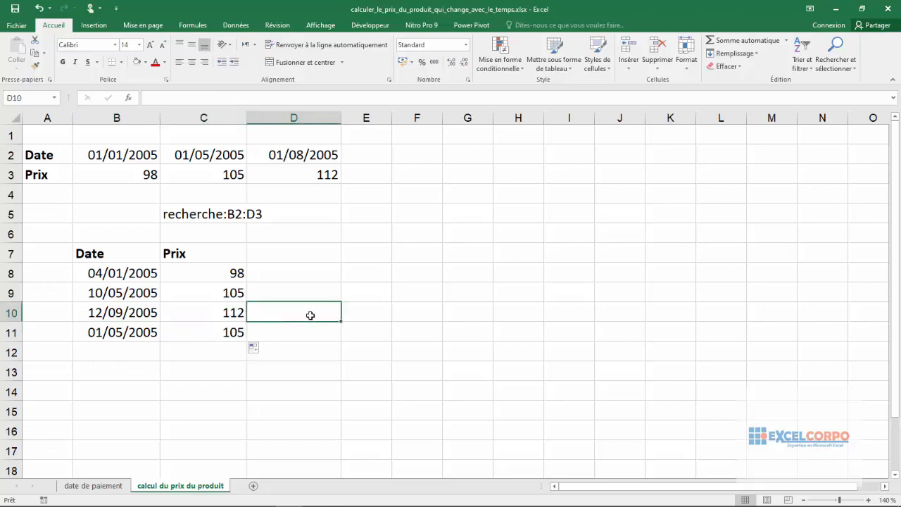
{"action": "left_click", "coordinate": [234, 284]}
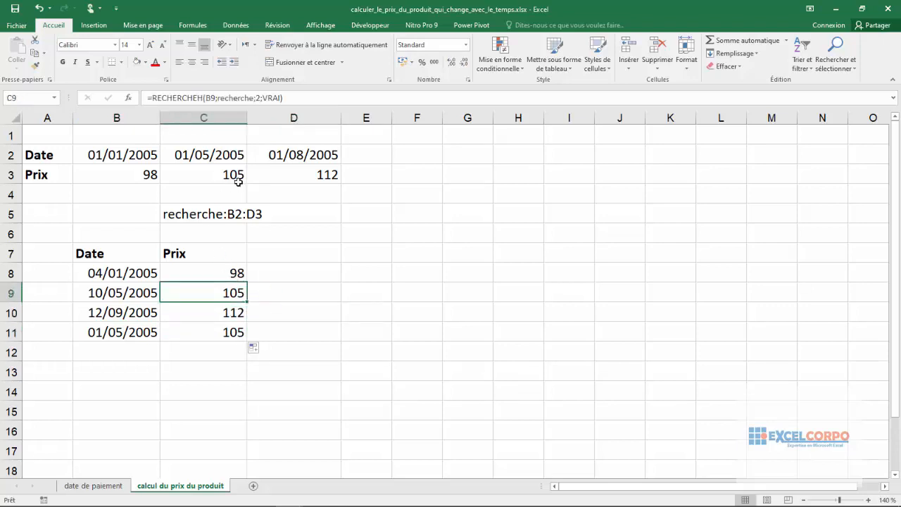
Try exact matching in C8 by changing the last argument of its RECHERCHEH formula to FAUX
{"action": "left_click", "coordinate": [211, 269]}
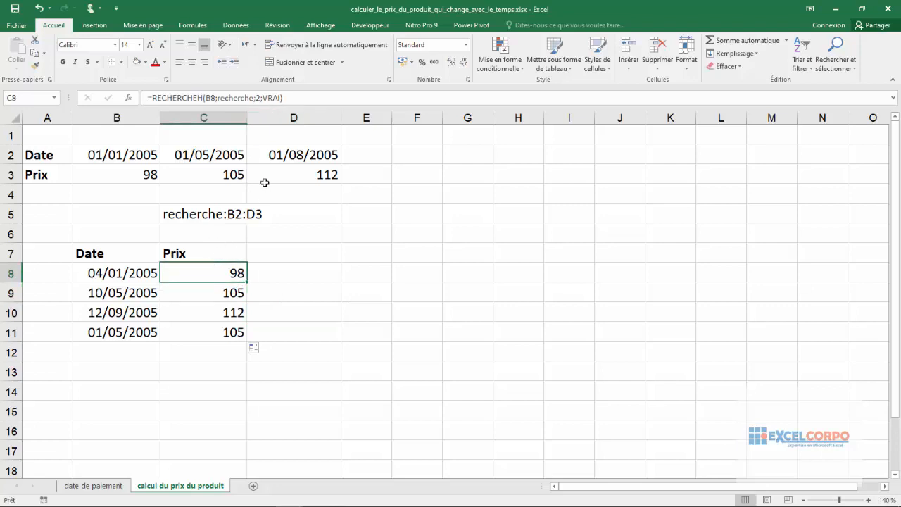
{"action": "left_click", "coordinate": [282, 98]}
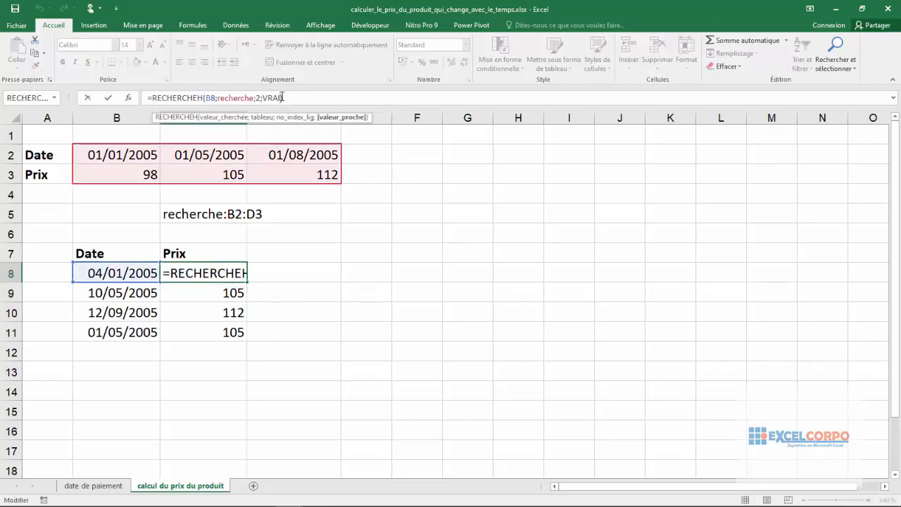
{"action": "key", "text": "BackSpace"}
{"action": "key", "text": "BackSpace"}
{"action": "key", "text": "BackSpace"}
{"action": "key", "text": "BackSpace"}
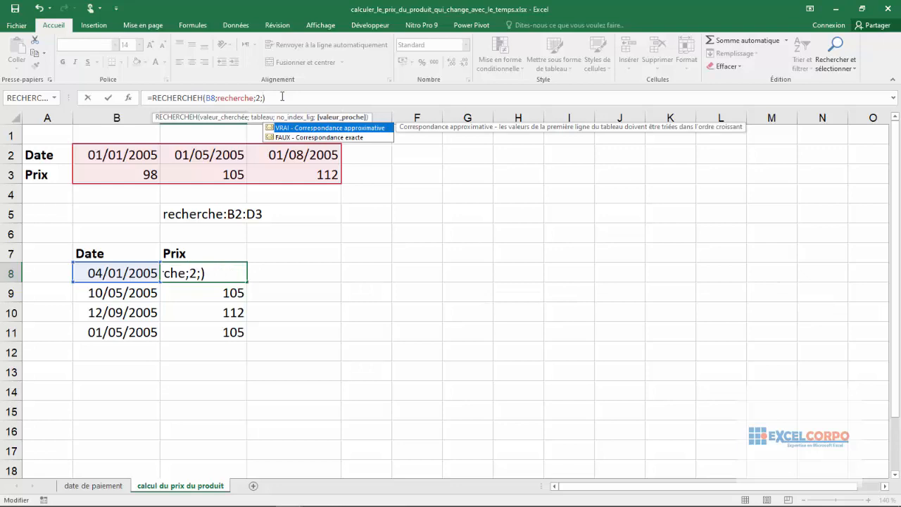
{"action": "type", "text": "f"}
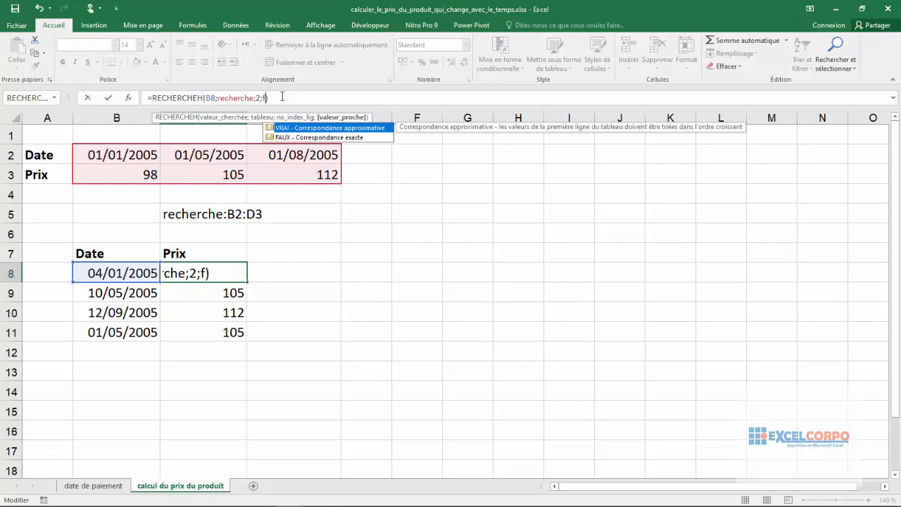
{"action": "double_click", "coordinate": [304, 137]}
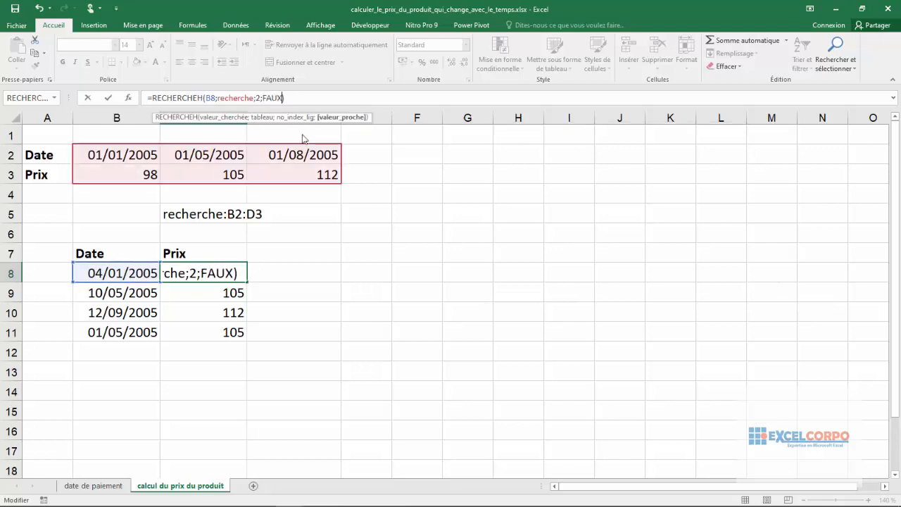
{"action": "left_click", "coordinate": [291, 96]}
{"action": "key", "text": "Return"}
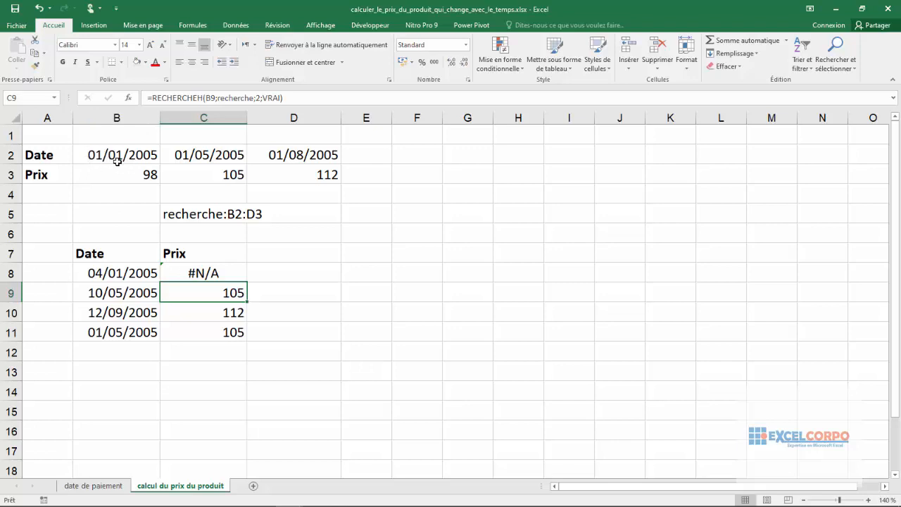
Restore approximate matching in C8 by setting the last argument of its RECHERCHEH formula to VRAI
{"action": "left_click", "coordinate": [280, 98]}
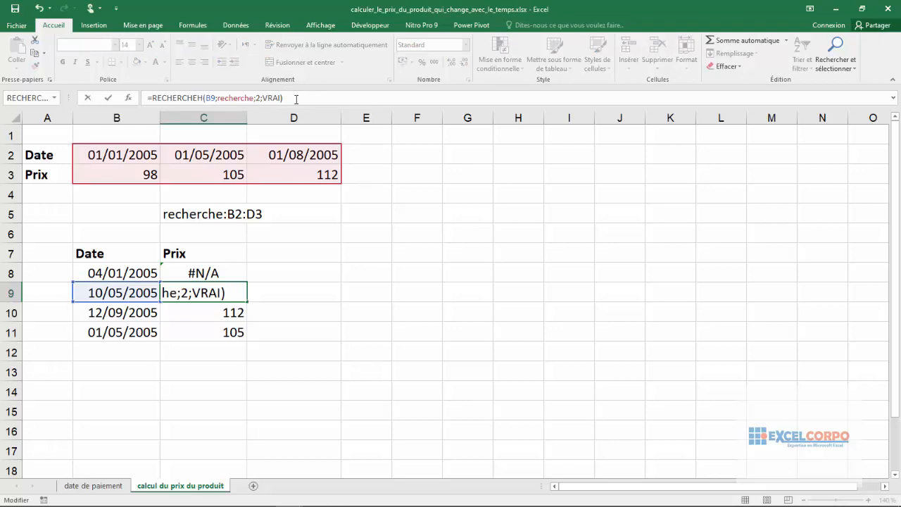
{"action": "key", "text": "Return"}
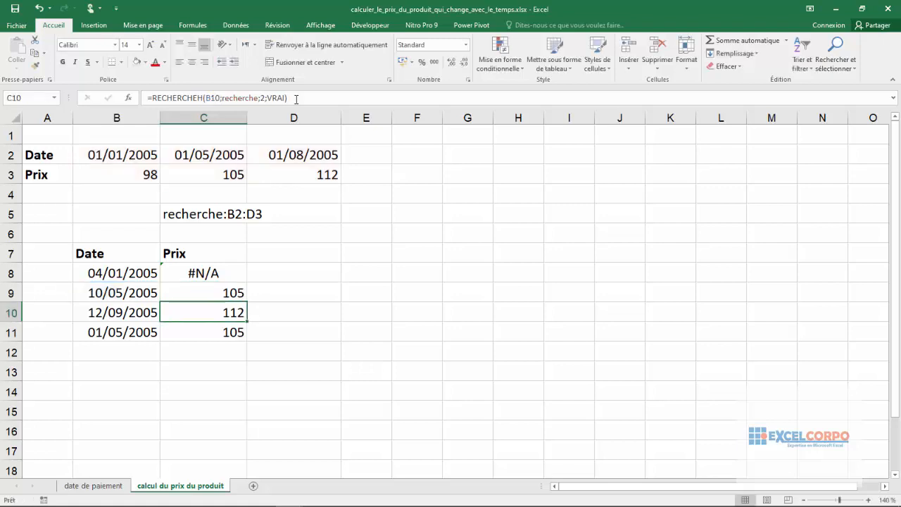
{"action": "left_click", "coordinate": [197, 274]}
{"action": "left_click", "coordinate": [283, 99]}
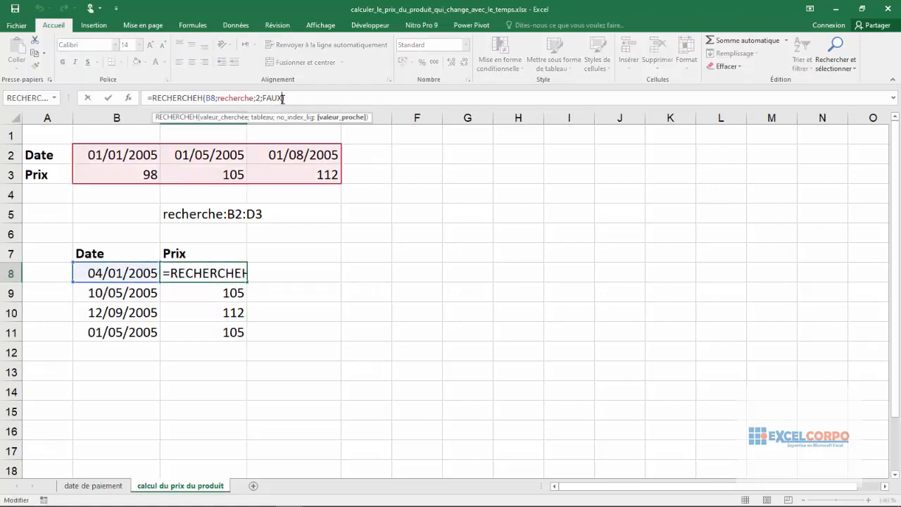
{"action": "key", "text": "BackSpace"}
{"action": "key", "text": "BackSpace"}
{"action": "key", "text": "BackSpace"}
{"action": "key", "text": "BackSpace"}
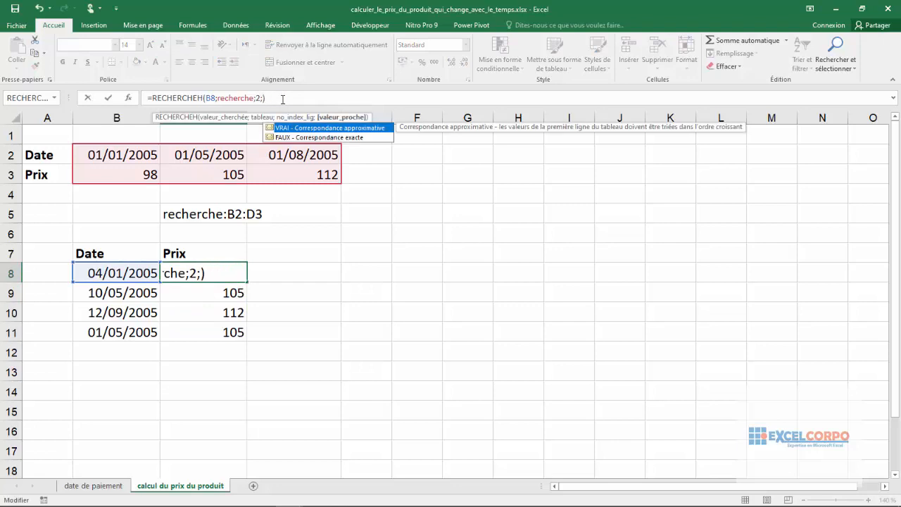
{"action": "double_click", "coordinate": [322, 128]}
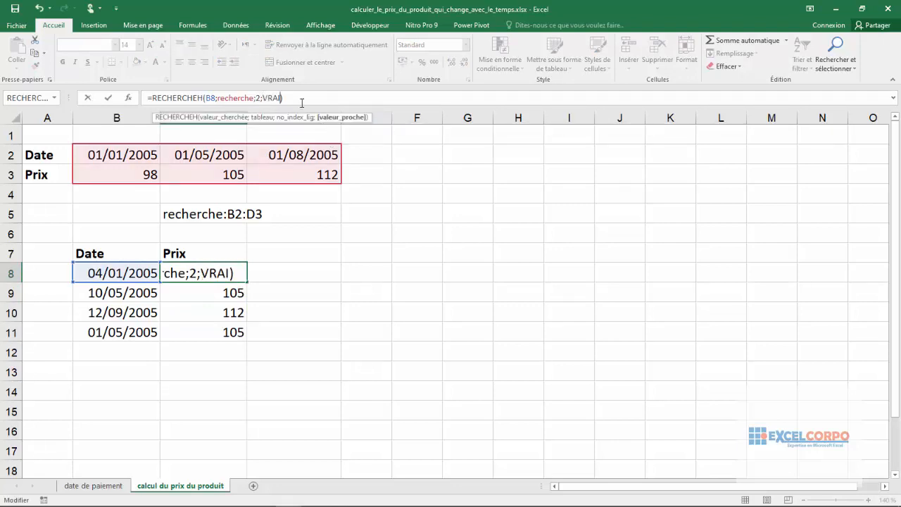
{"action": "key", "text": "Return"}
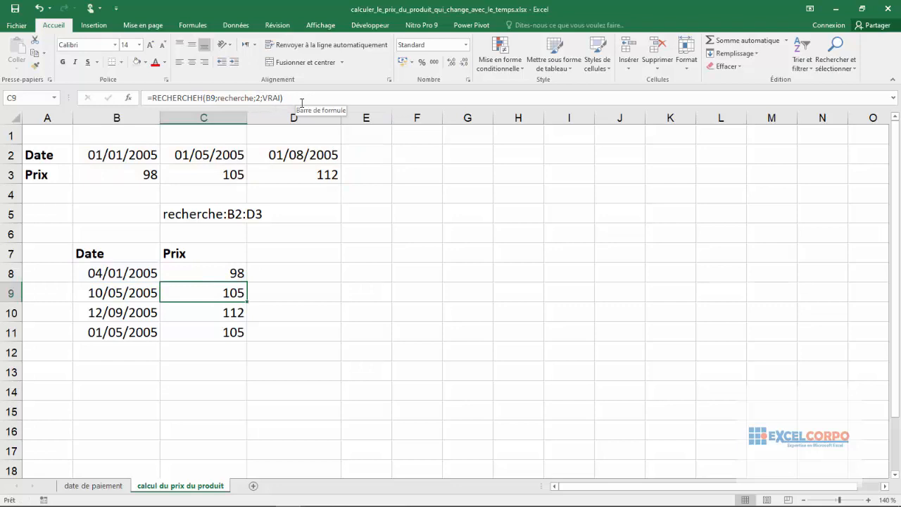